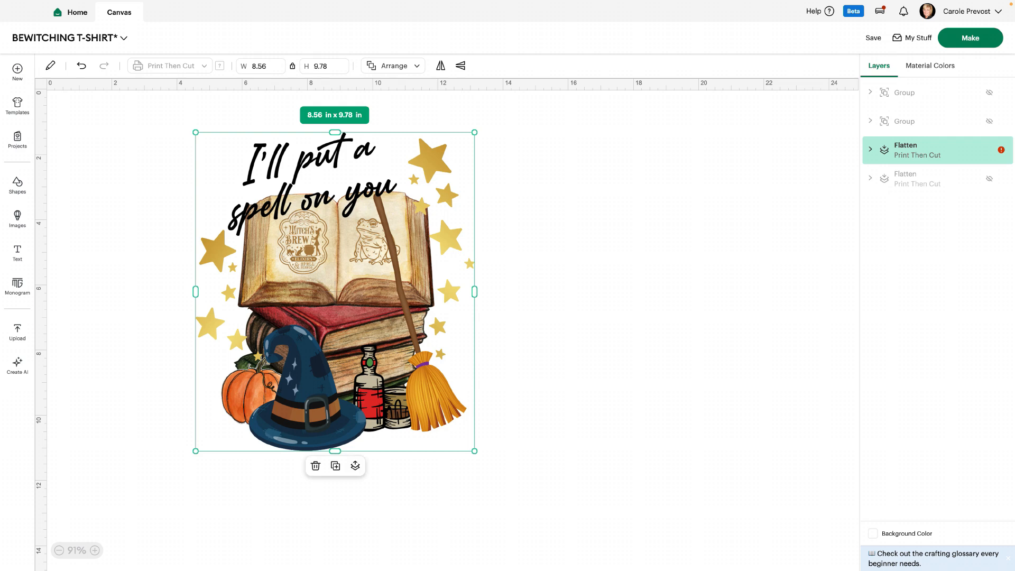
Step: Set the canvas background color to light green and deselect the flattened design
click(873, 533)
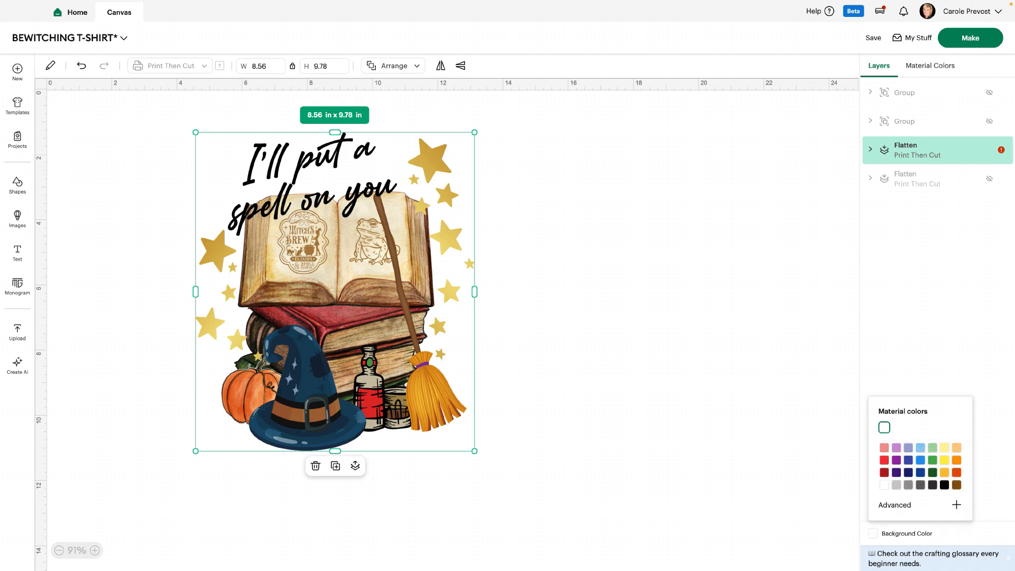
click(933, 447)
key(Escape)
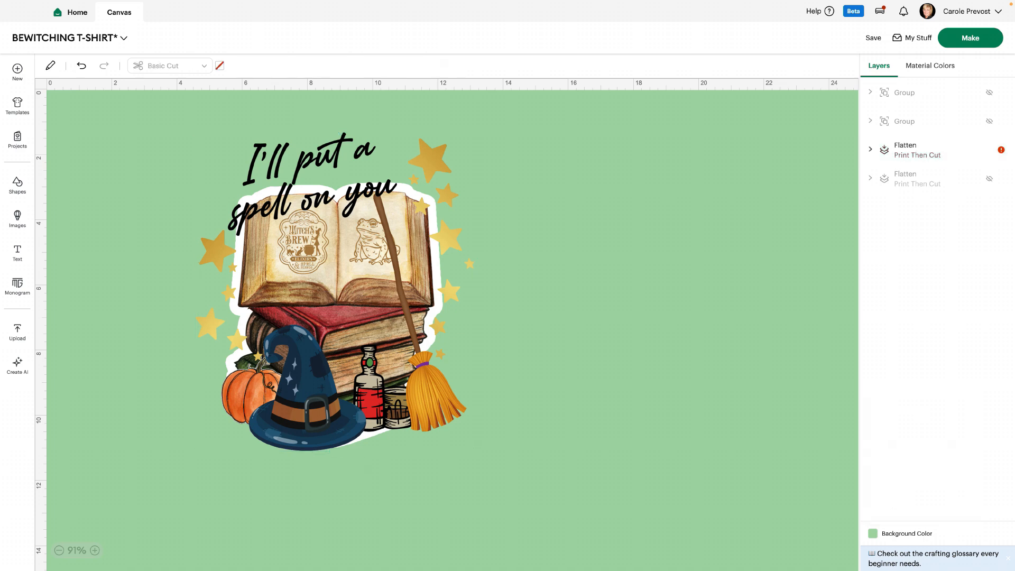
Step: Unflatten the witch design and move the broomstick, pointed hat, whiskey bottle and lettering apart as separate pieces
key(ctrl+a)
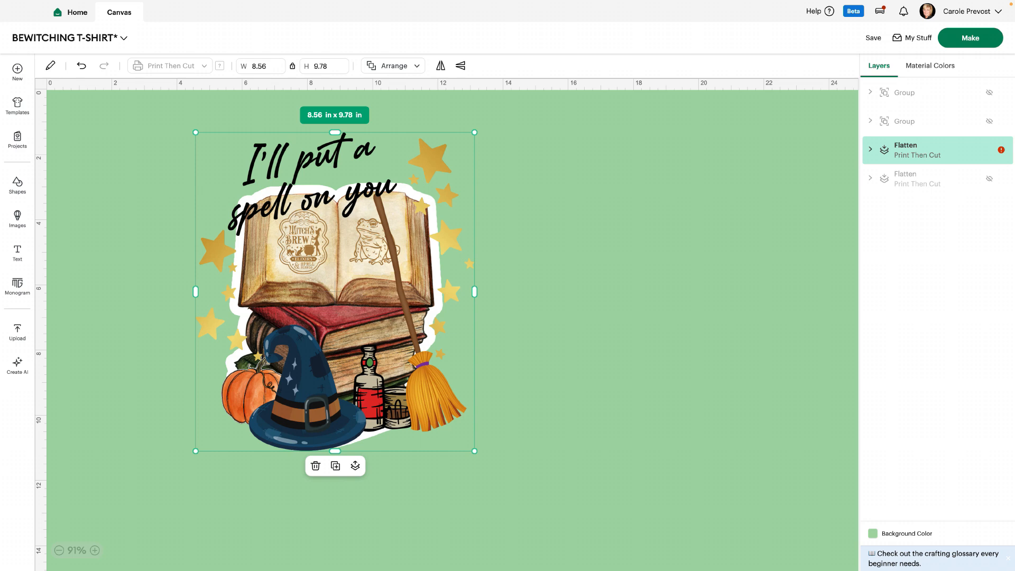
click(355, 466)
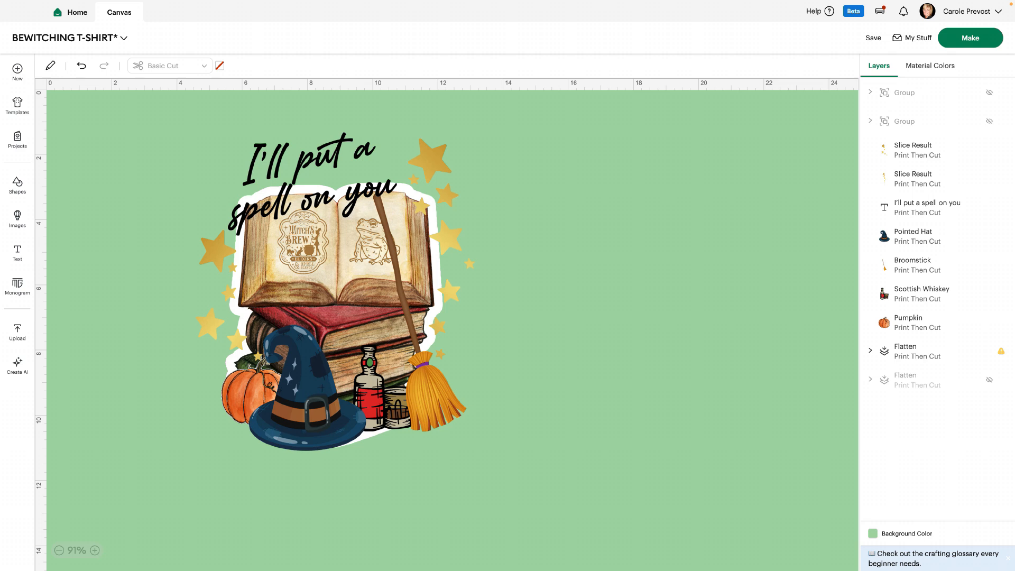
drag(431, 380, 610, 360)
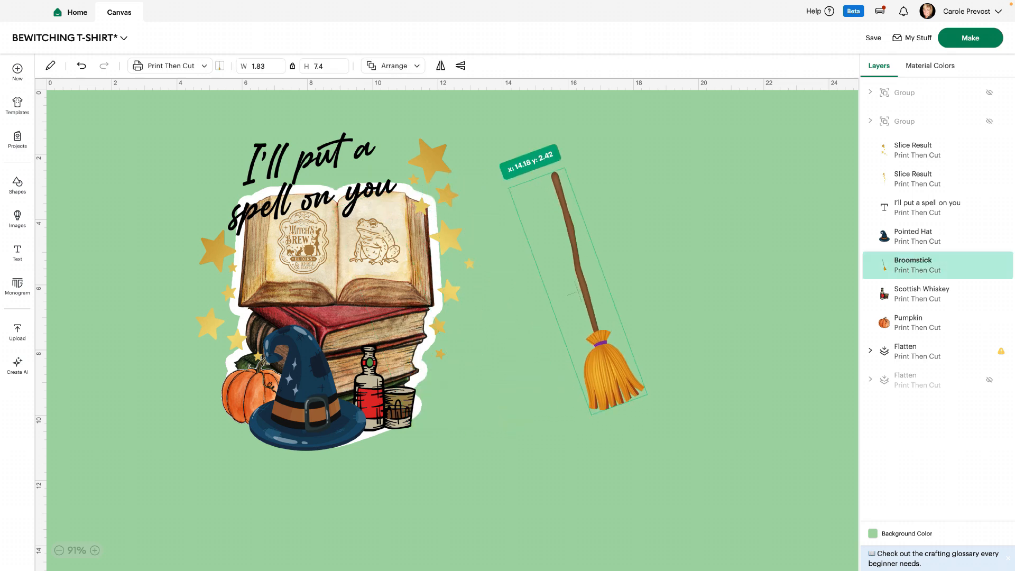
drag(307, 391, 202, 425)
drag(380, 391, 469, 418)
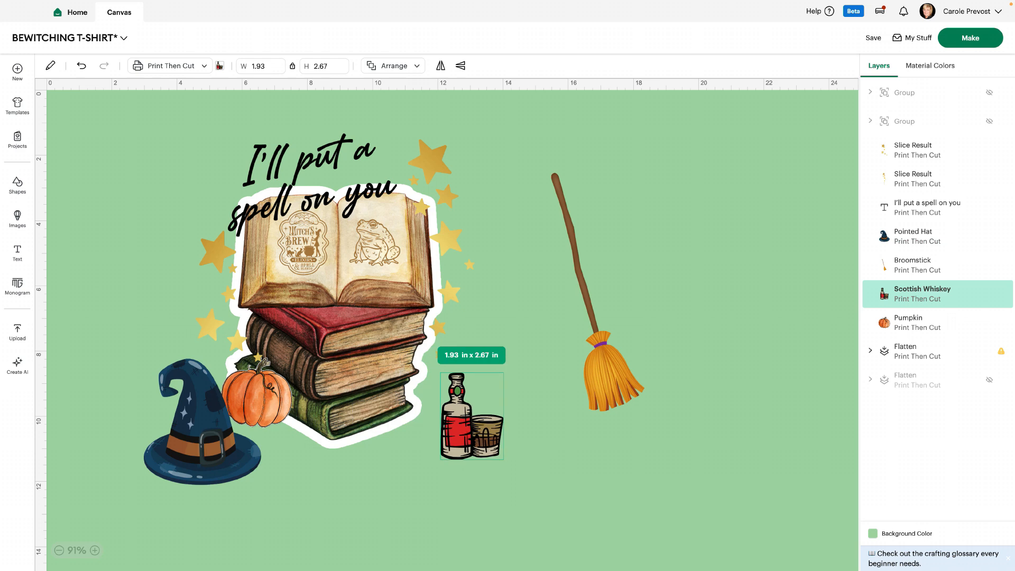
drag(307, 177, 306, 157)
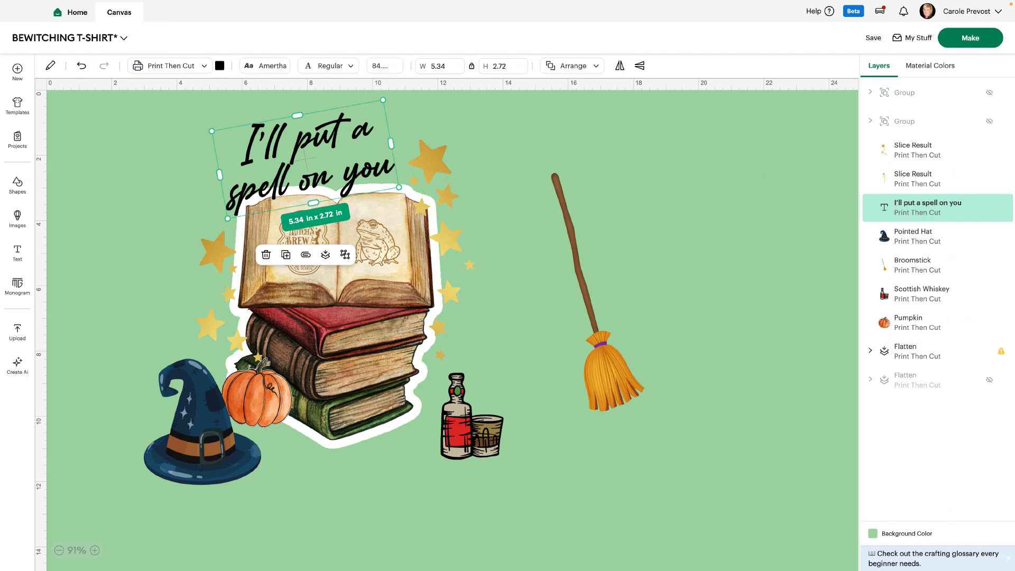
Step: Undo the moves of the separated pieces and flatten the whole witch design back into one layer
click(81, 65)
click(81, 66)
click(81, 65)
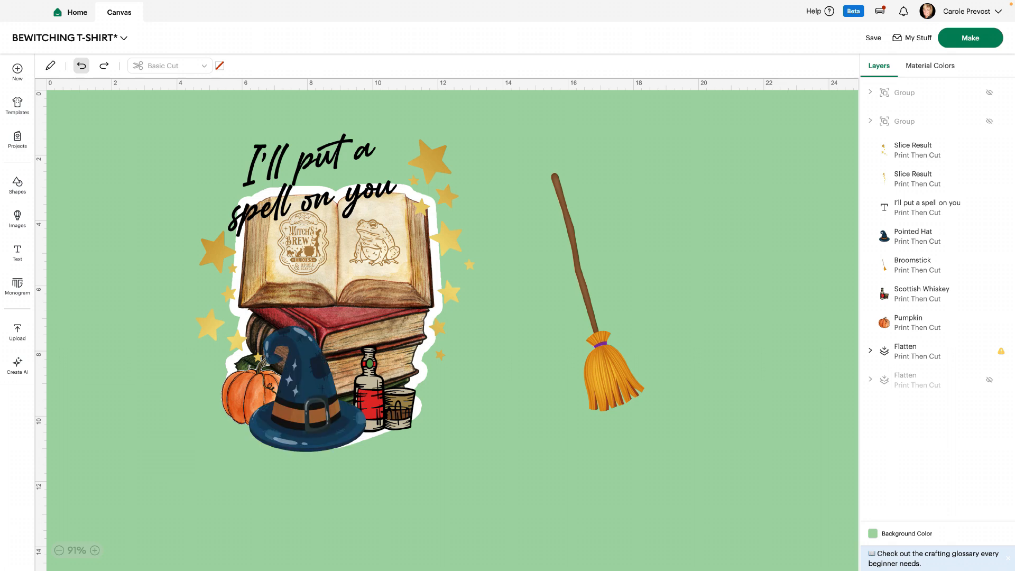
click(81, 66)
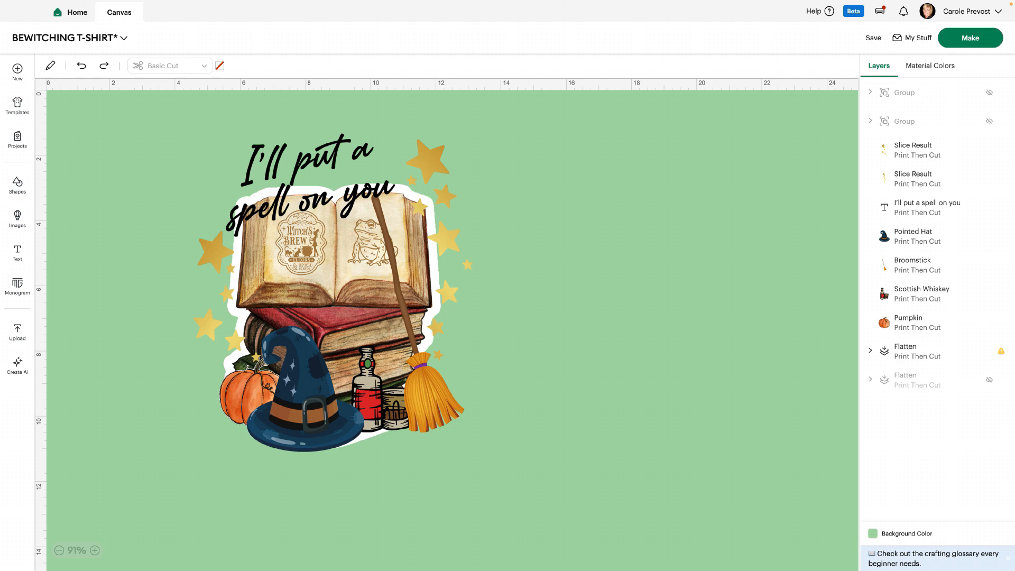
drag(173, 111, 510, 478)
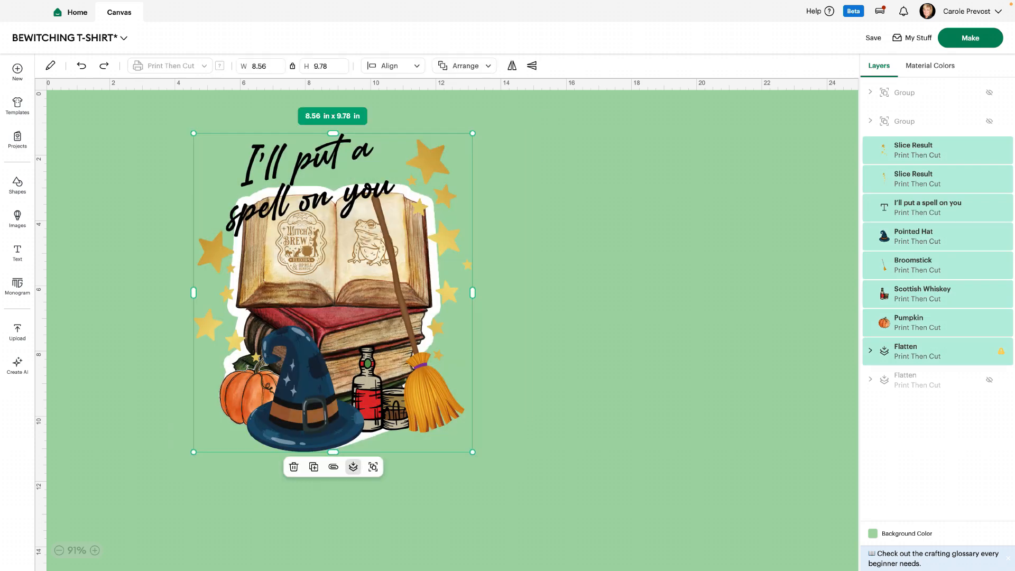
click(353, 466)
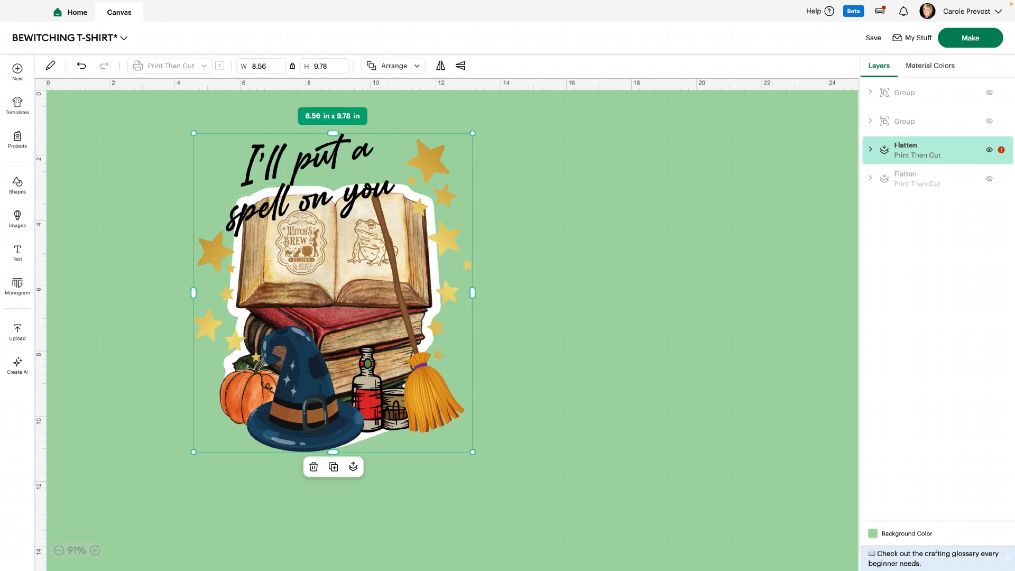
Step: Hide the large flattened design, show the smaller flattened copy and move it to the left half of the canvas
click(989, 150)
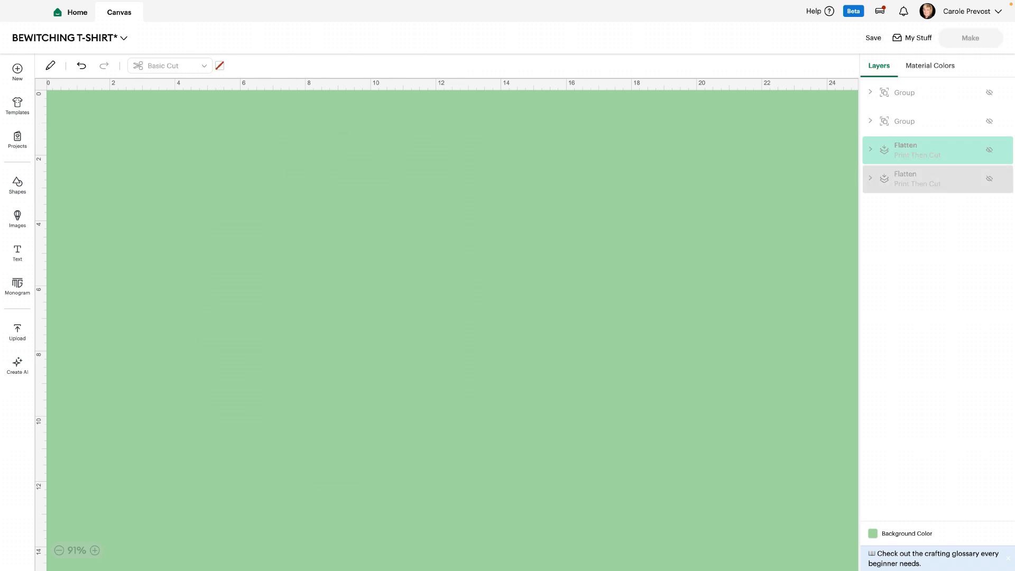
click(989, 179)
drag(712, 242, 342, 286)
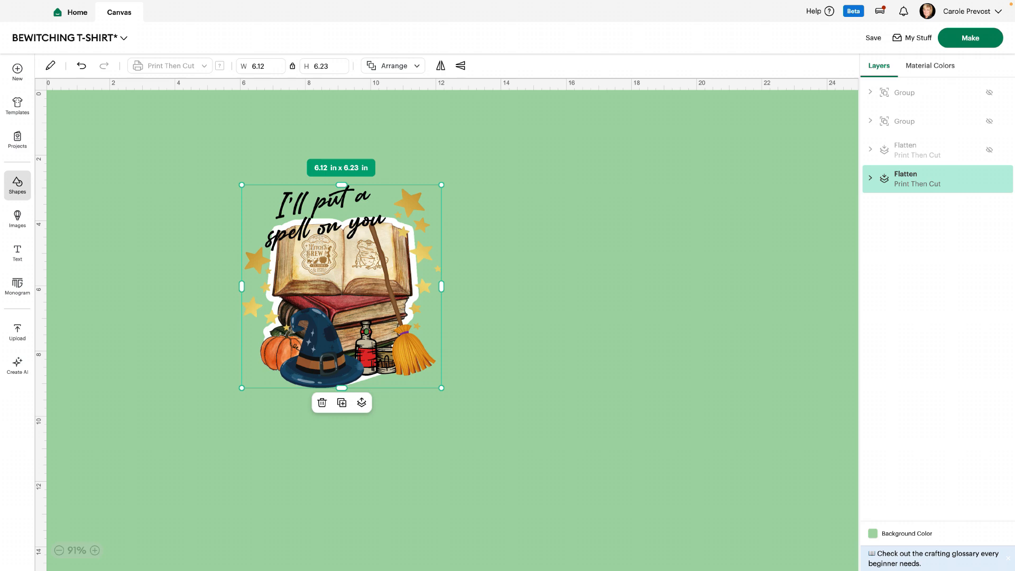
Step: Add a rounded square shape over the artwork and enlarge it to about 6.94 in square
click(17, 185)
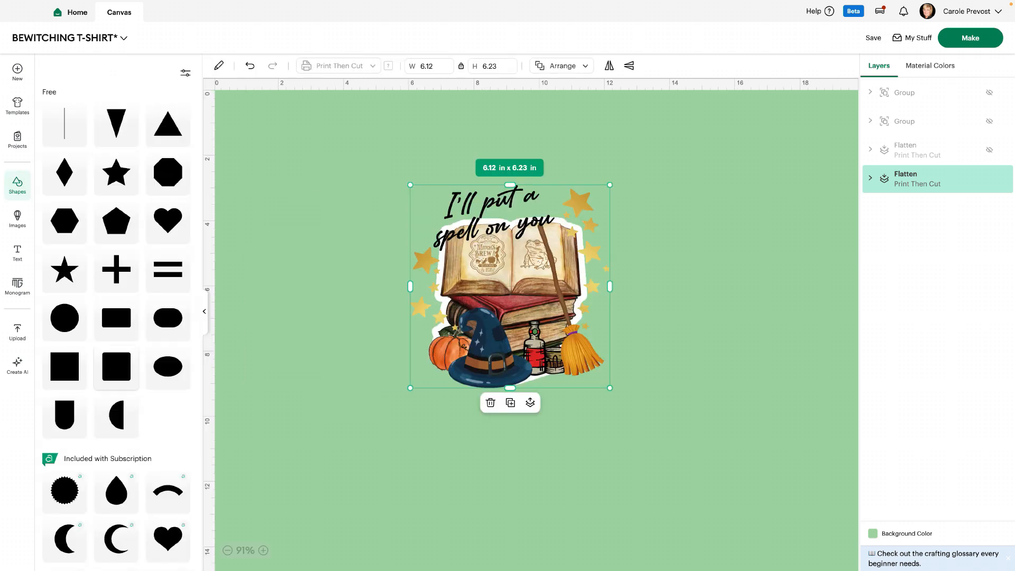
click(64, 366)
drag(263, 139, 439, 202)
drag(472, 234, 633, 396)
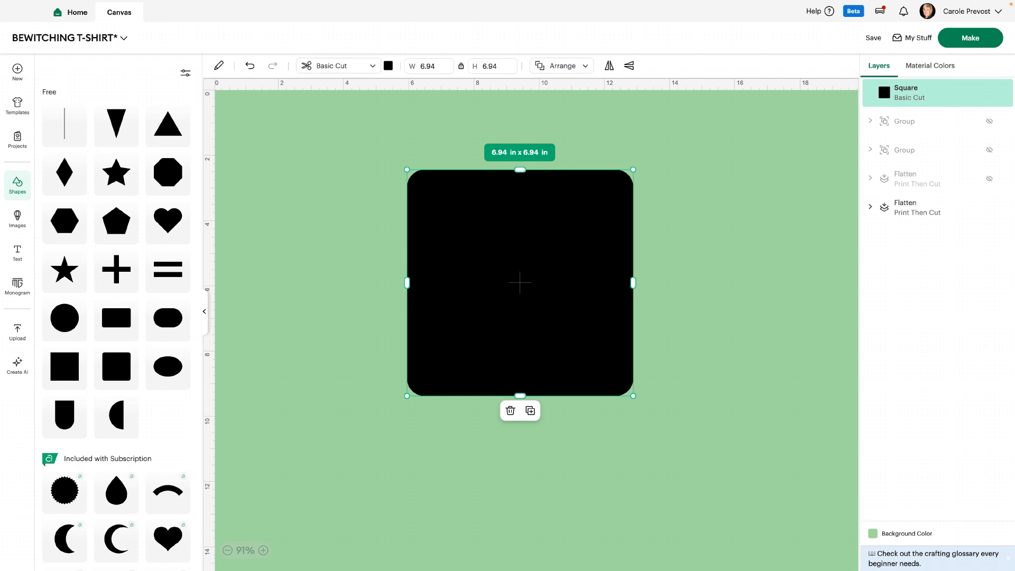
Step: Color the rounded square white and send it to the back, behind the artwork
click(388, 66)
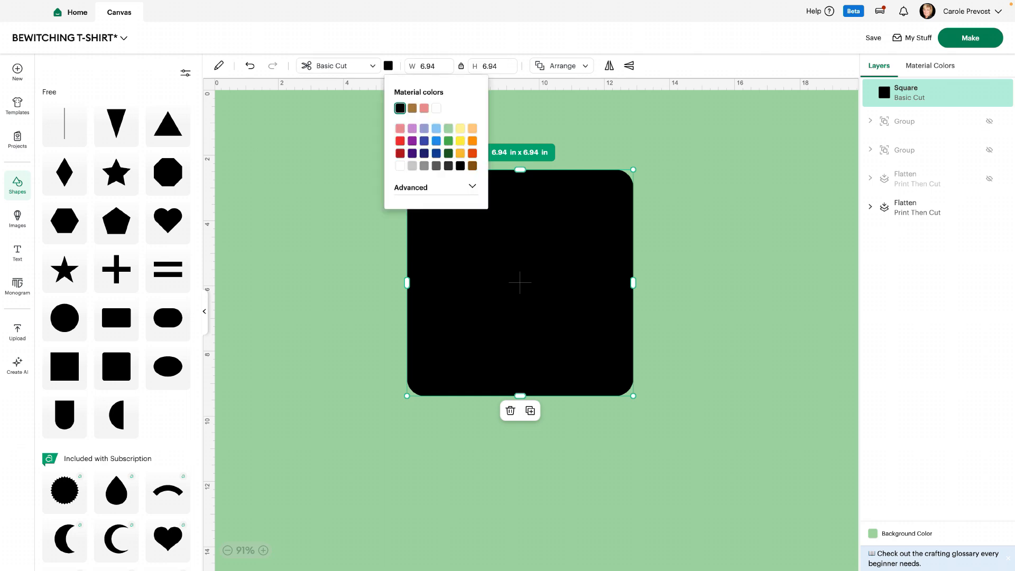
click(437, 108)
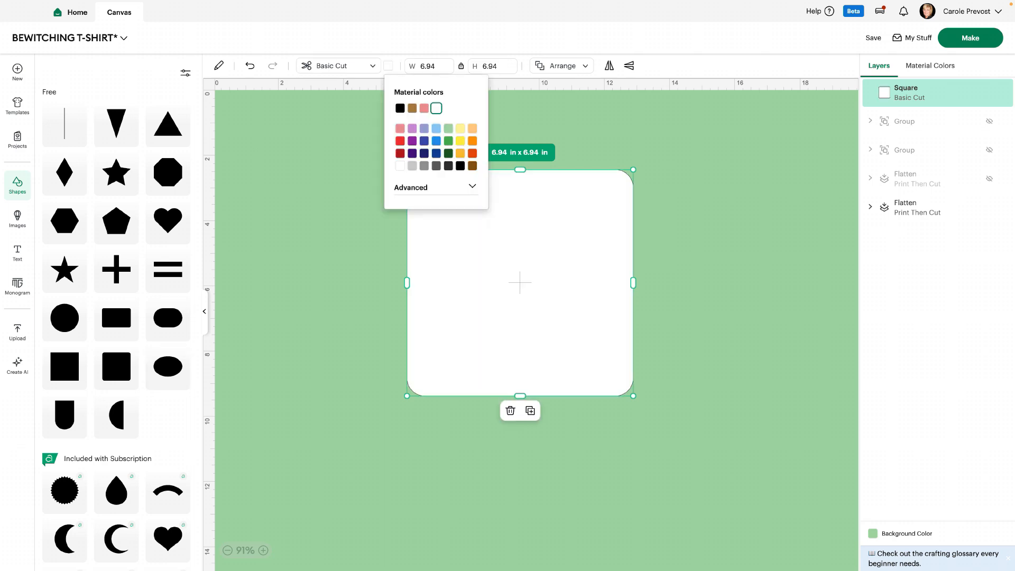
click(204, 311)
right_click(373, 235)
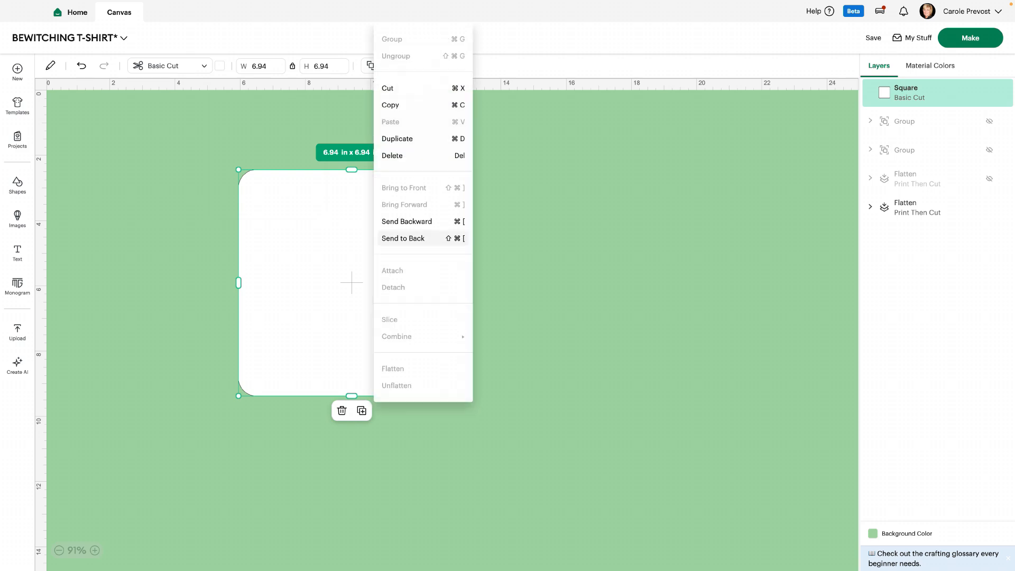
click(403, 238)
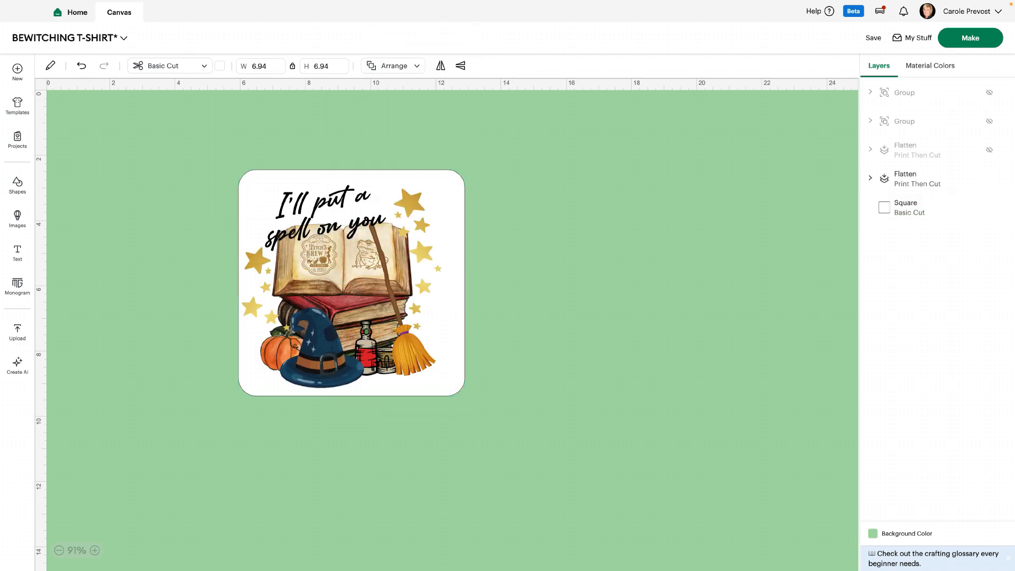
Step: Center the artwork and the white square on each other
drag(558, 462, 213, 148)
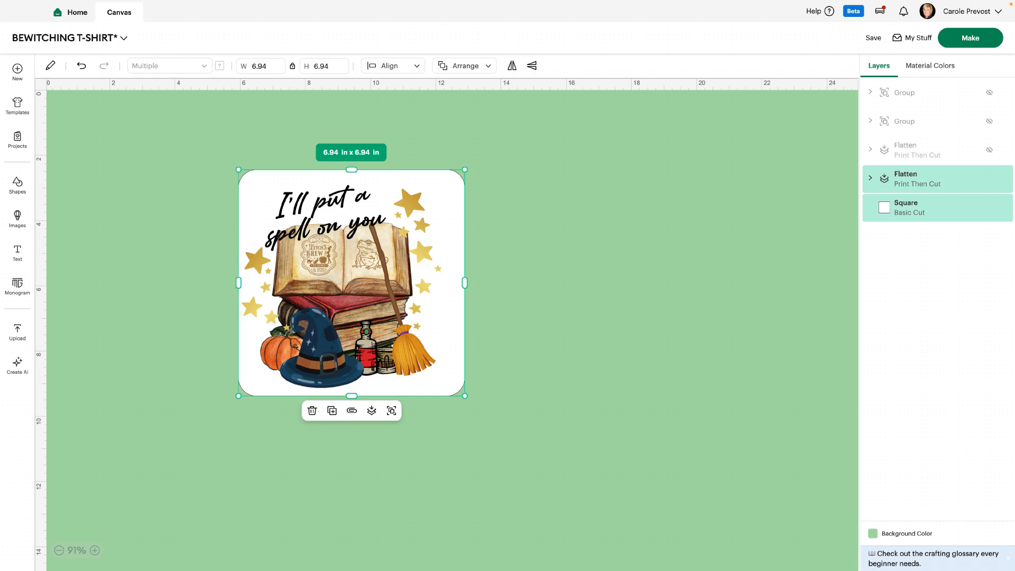
click(393, 66)
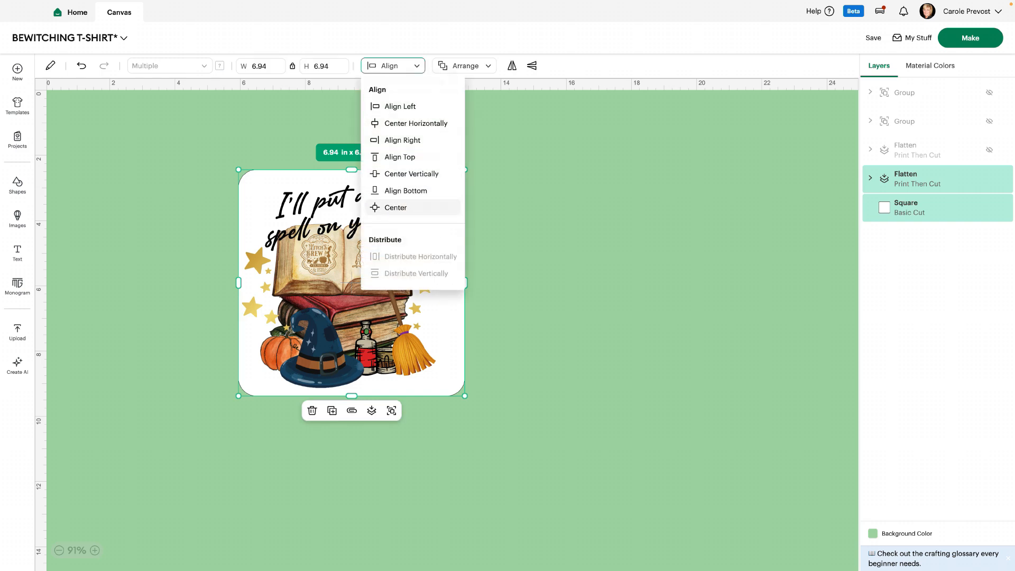
click(395, 207)
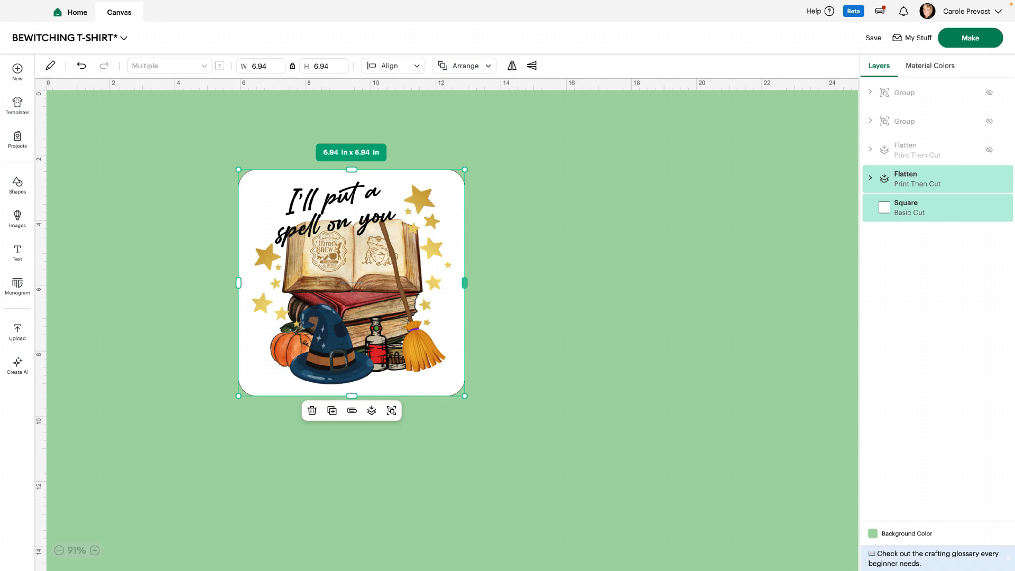
Step: Reposition the white square, shrink it to about 6.53 in square, and flatten it together with the artwork
drag(352, 283, 370, 292)
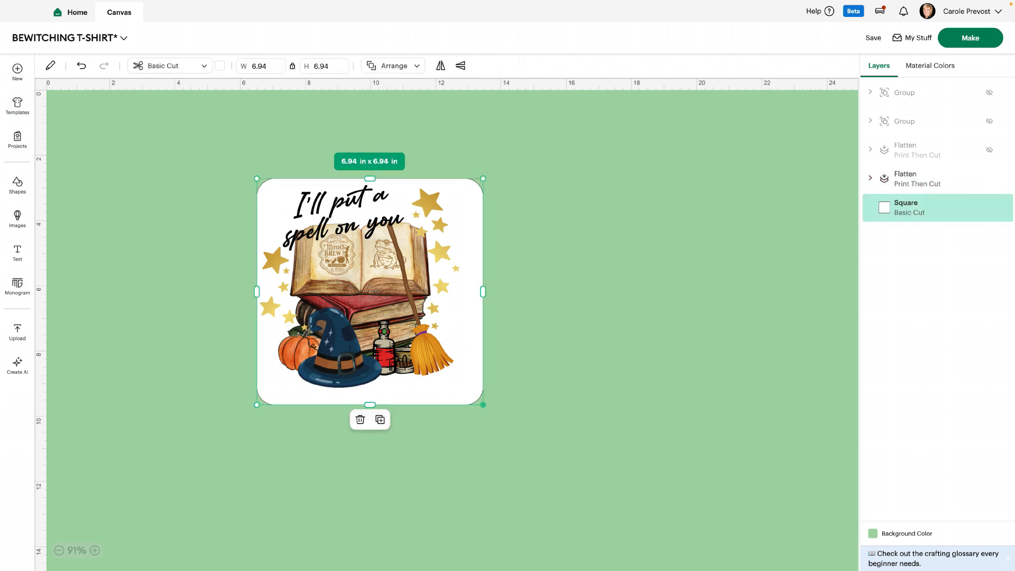
drag(483, 404, 469, 391)
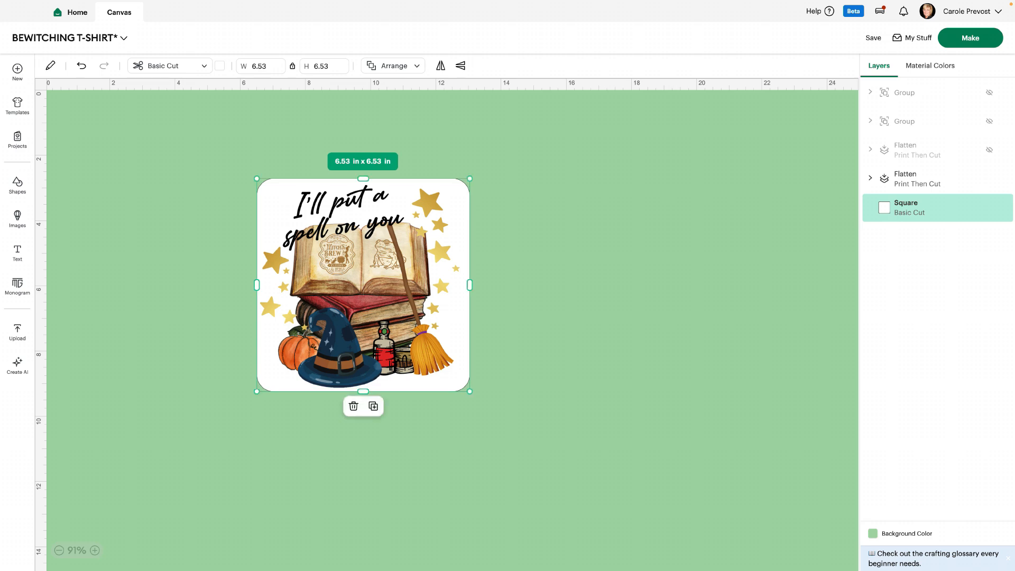
drag(510, 462, 281, 168)
click(384, 406)
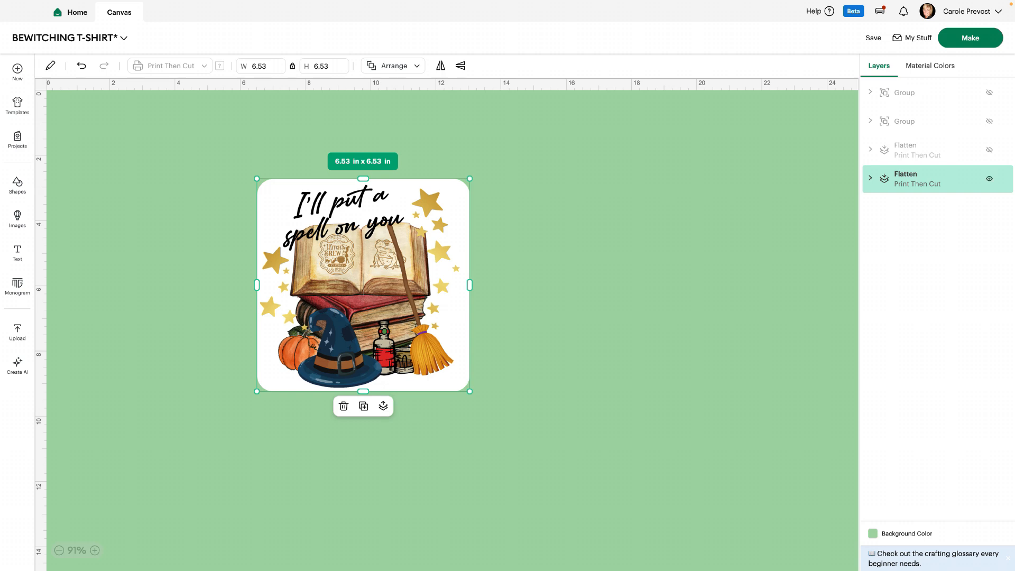
Step: Hide the flattened square design, show the grouped sticker sheet and move it slightly down the canvas
click(989, 178)
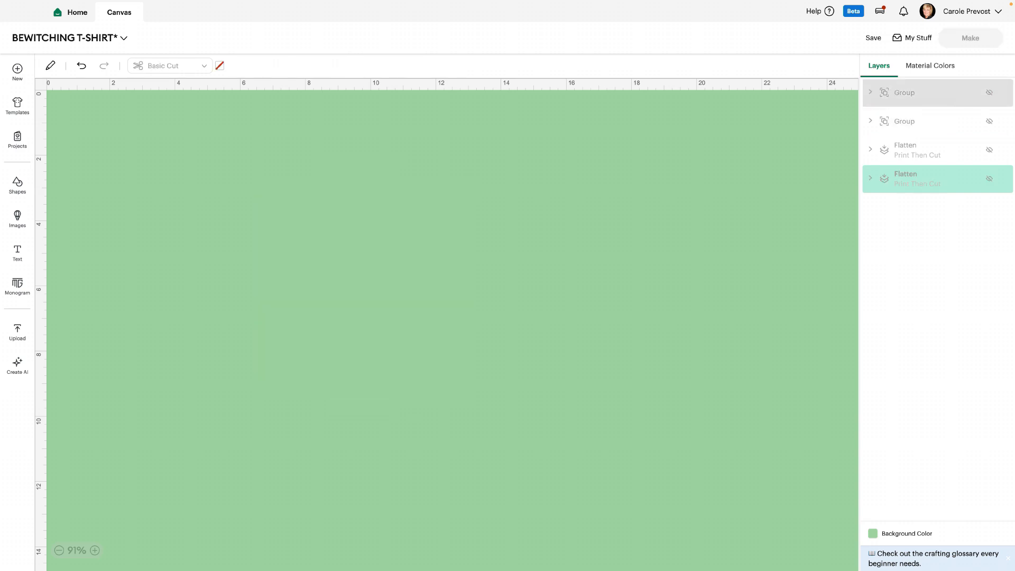
click(989, 121)
drag(441, 244, 436, 290)
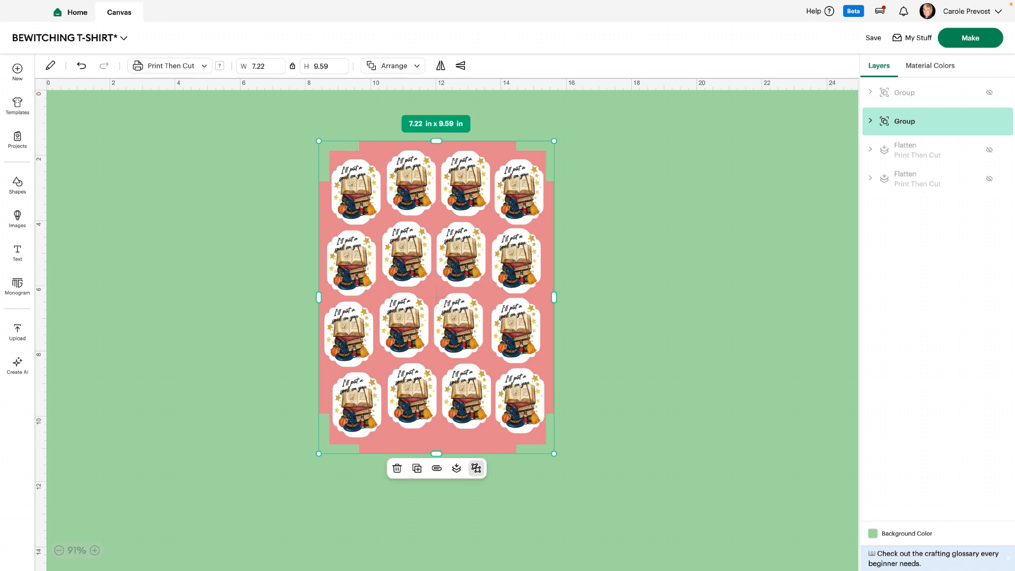
Step: Ungroup the sticker sheet and move the attached stickers off to the right of the pink backing shape
click(476, 468)
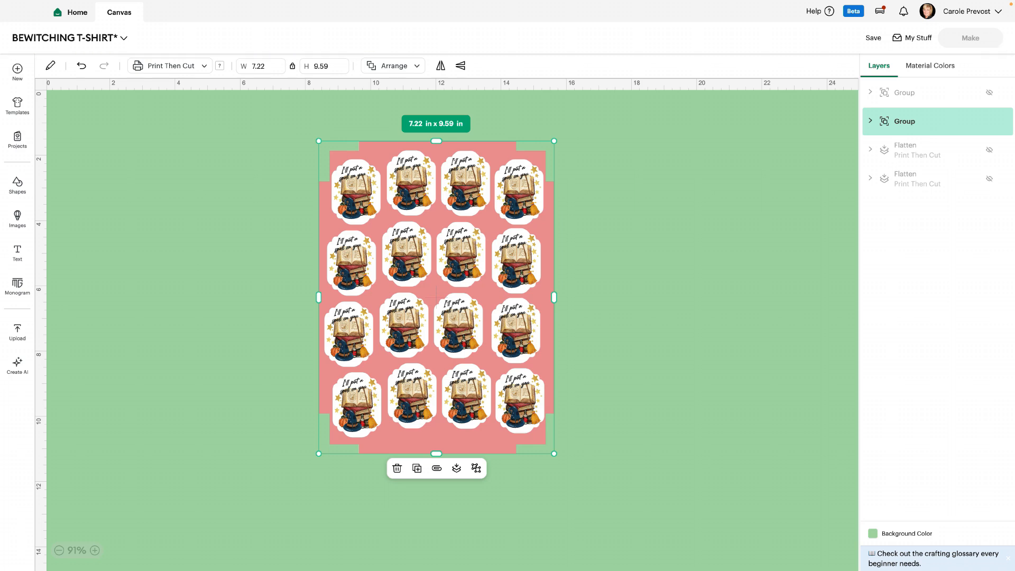
drag(436, 294, 681, 302)
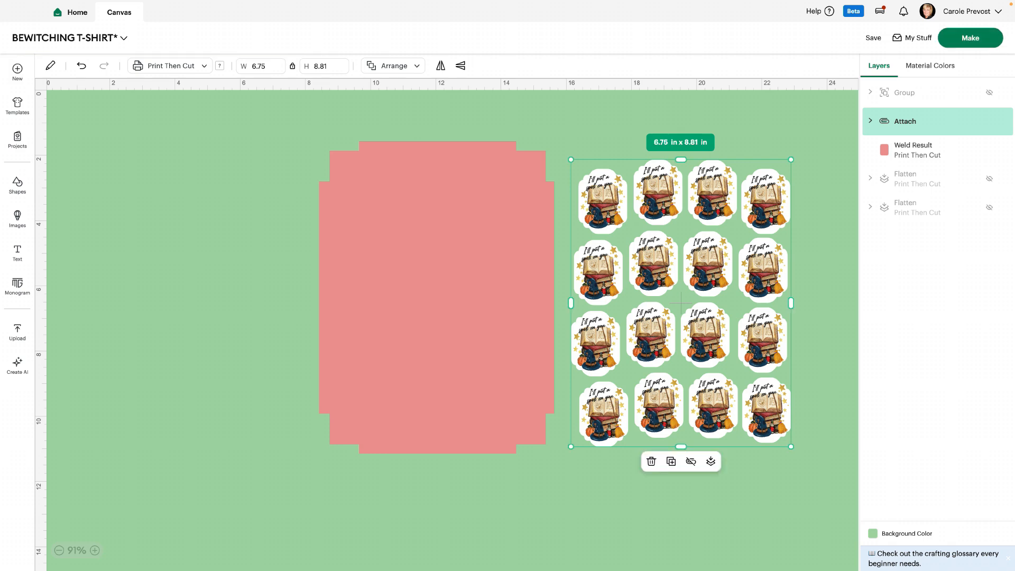
Step: Move the pink backing shape a little to the left and place the attached stickers back on top of it
click(436, 297)
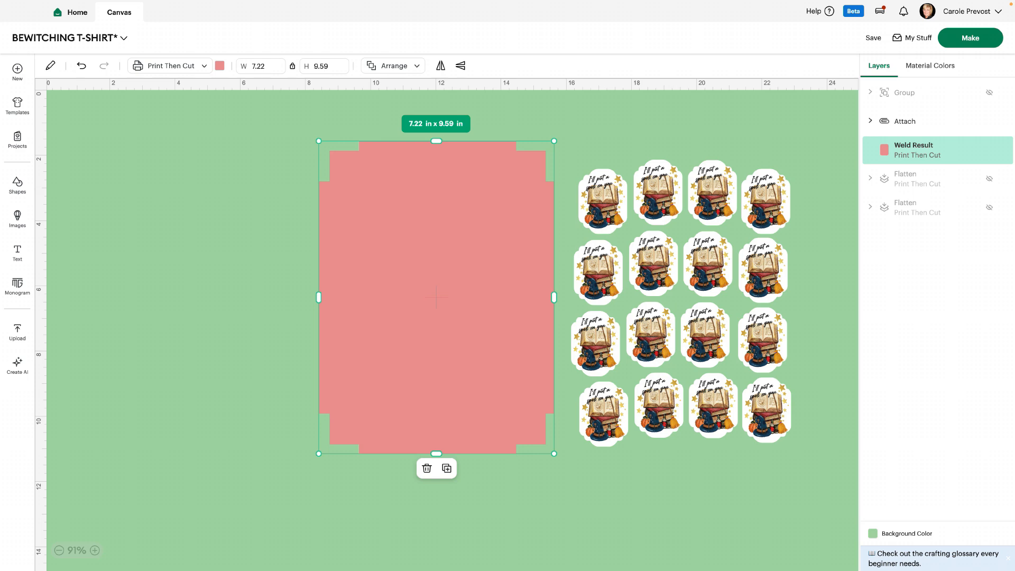
drag(436, 297, 378, 295)
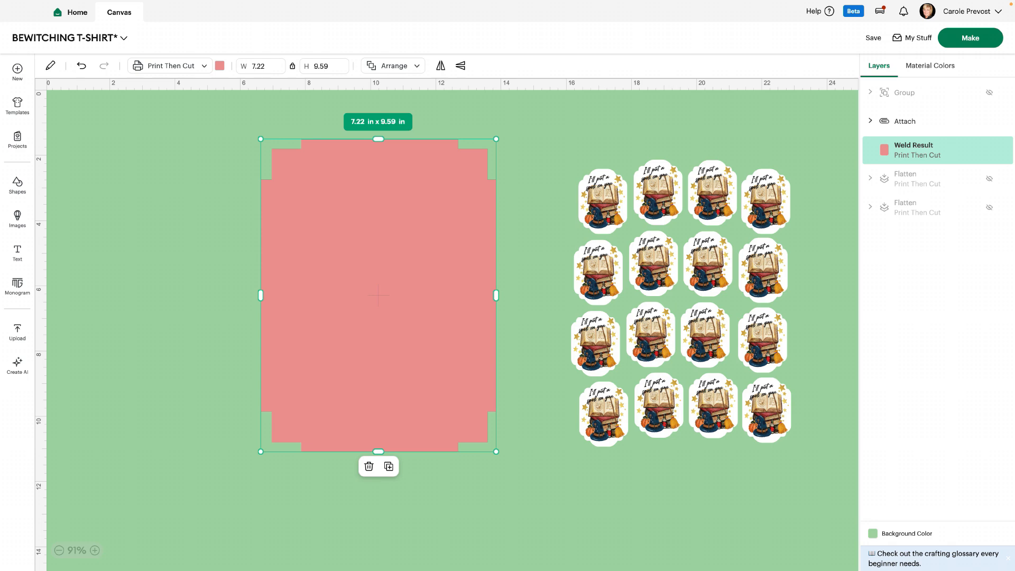
key(Escape)
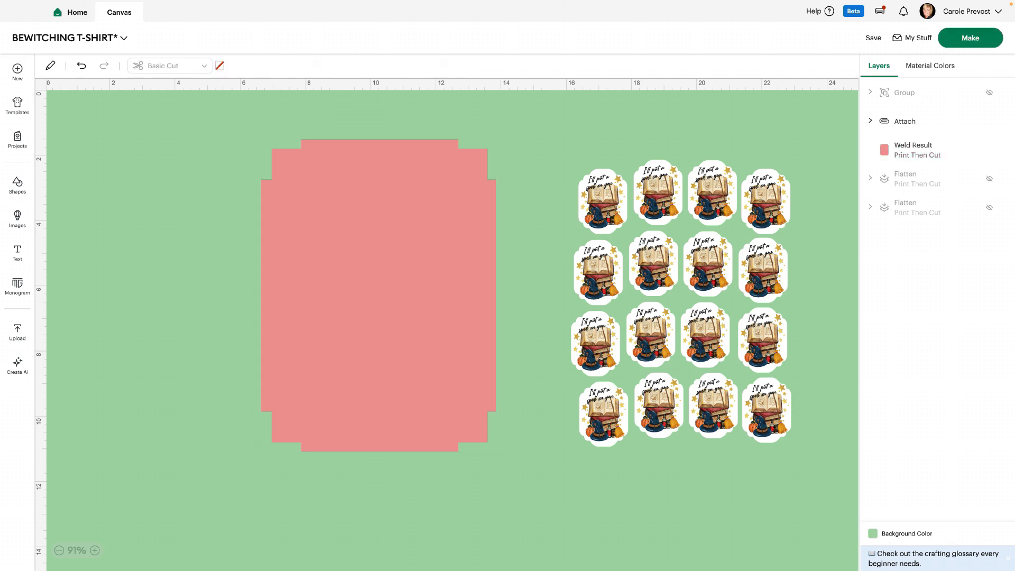
drag(680, 302, 376, 294)
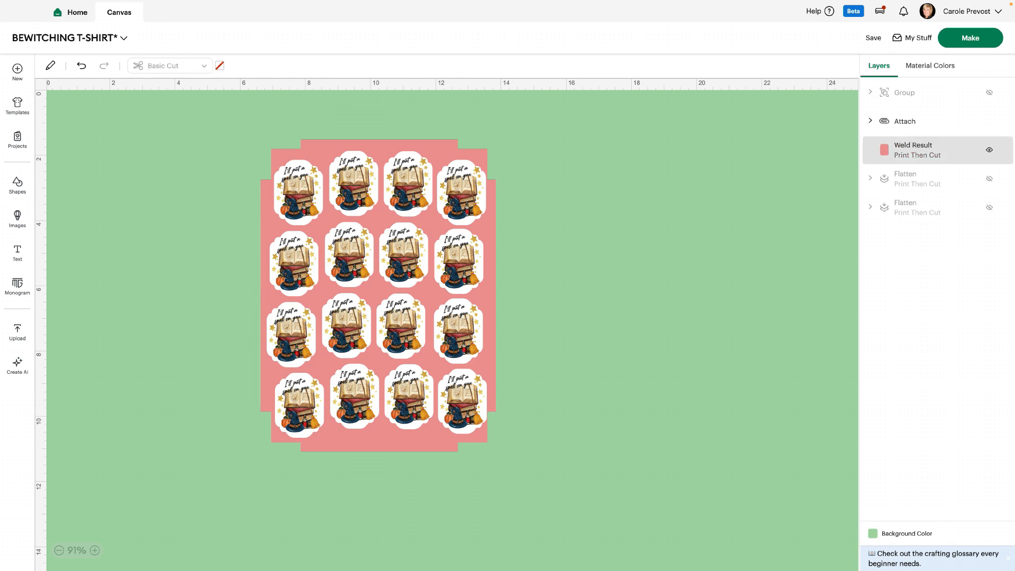
Step: Hide the pink backing shape behind the stickers and check the attached sticker set as one selection
click(989, 150)
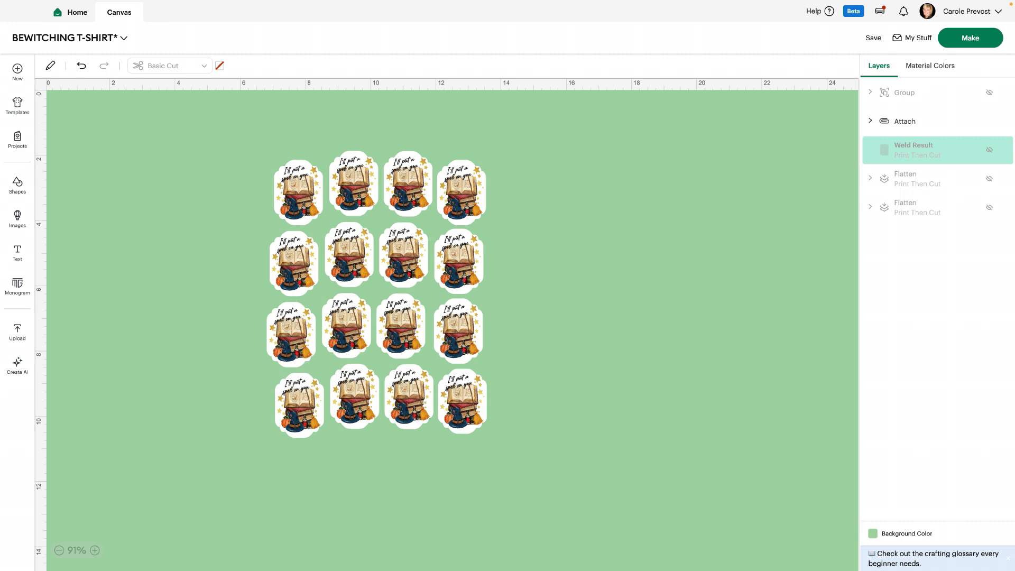
click(376, 293)
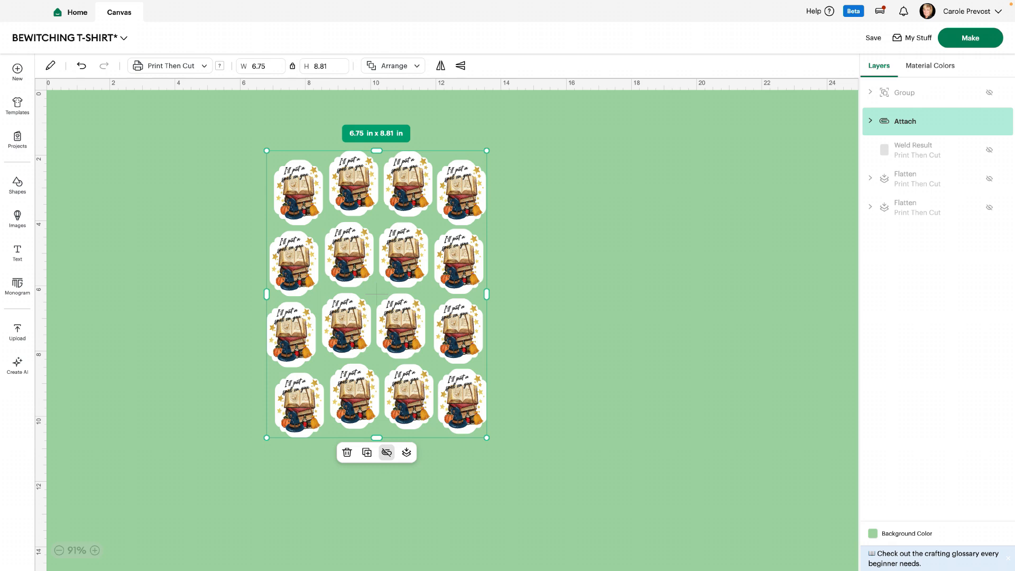
key(Escape)
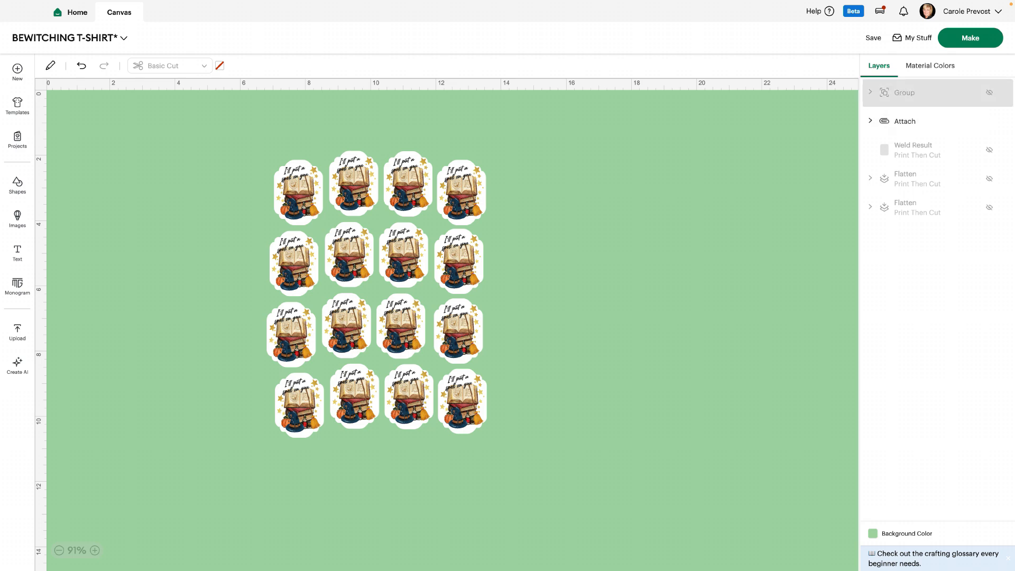
Step: Show the grouped card design in place of the stickers, shift it slightly left and down, and ungroup it
click(970, 38)
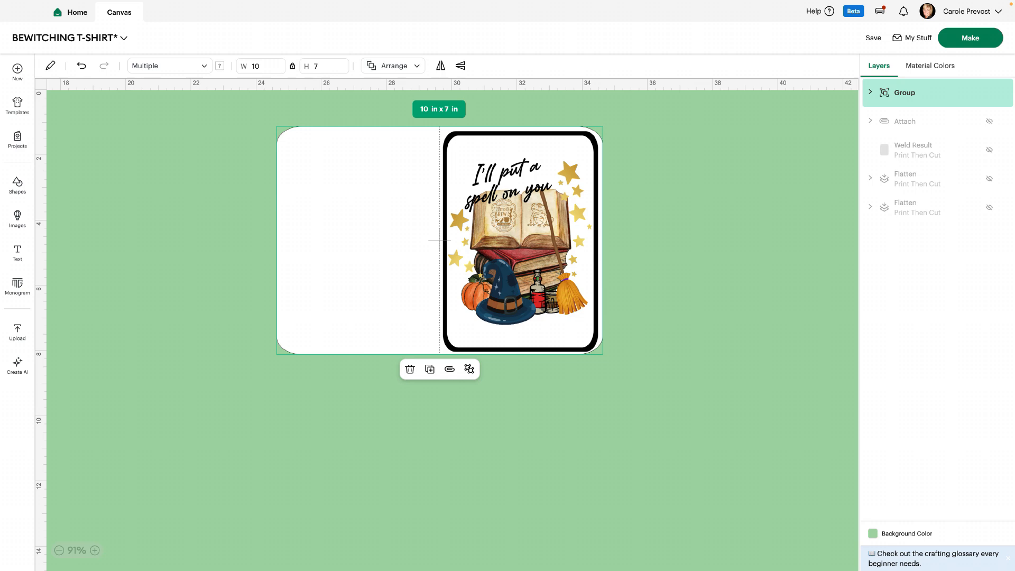
drag(439, 240, 383, 254)
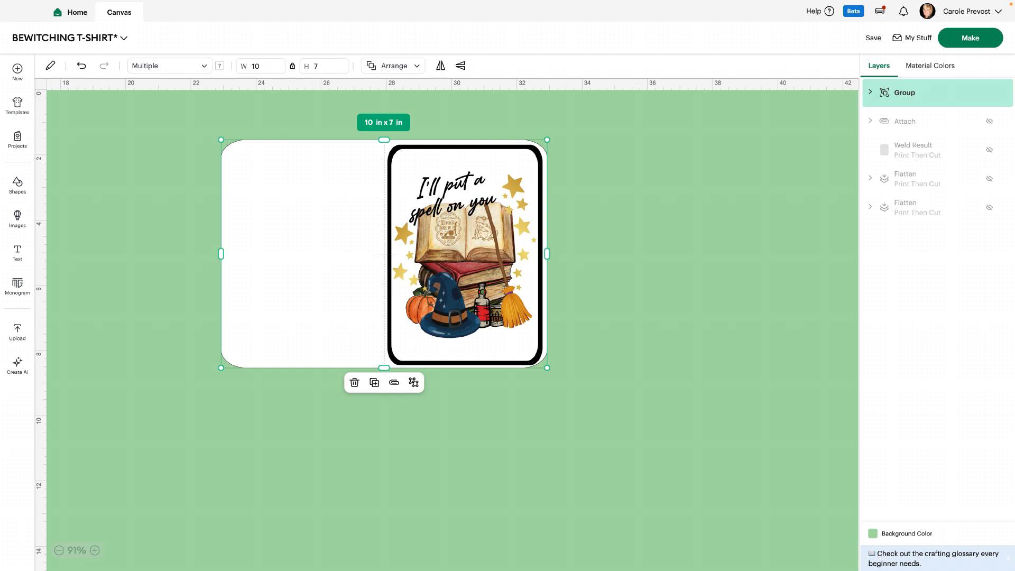
click(413, 383)
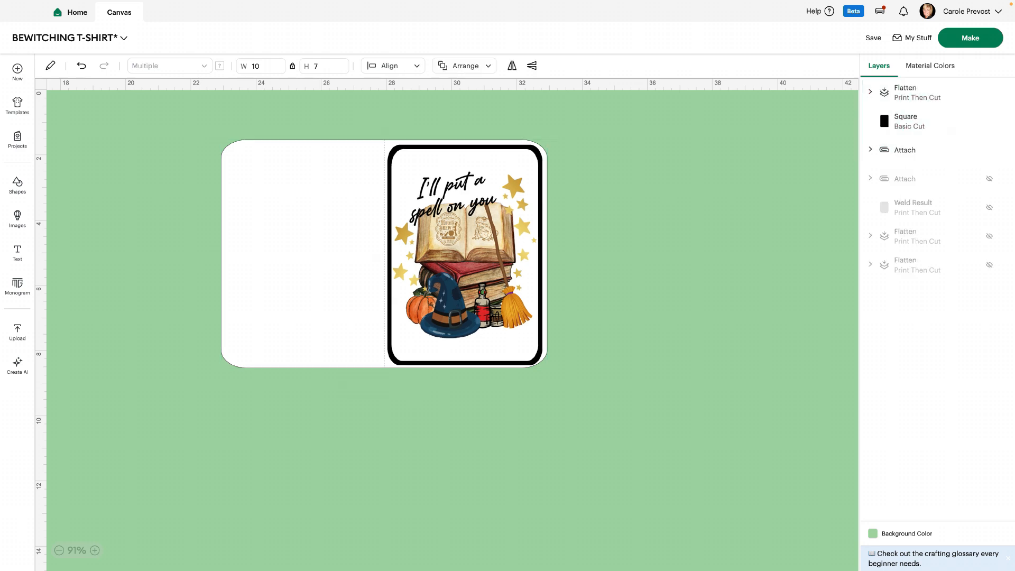
Step: Move the flattened spell artwork off the black panel to the right of the card and unflatten it
drag(465, 254, 657, 272)
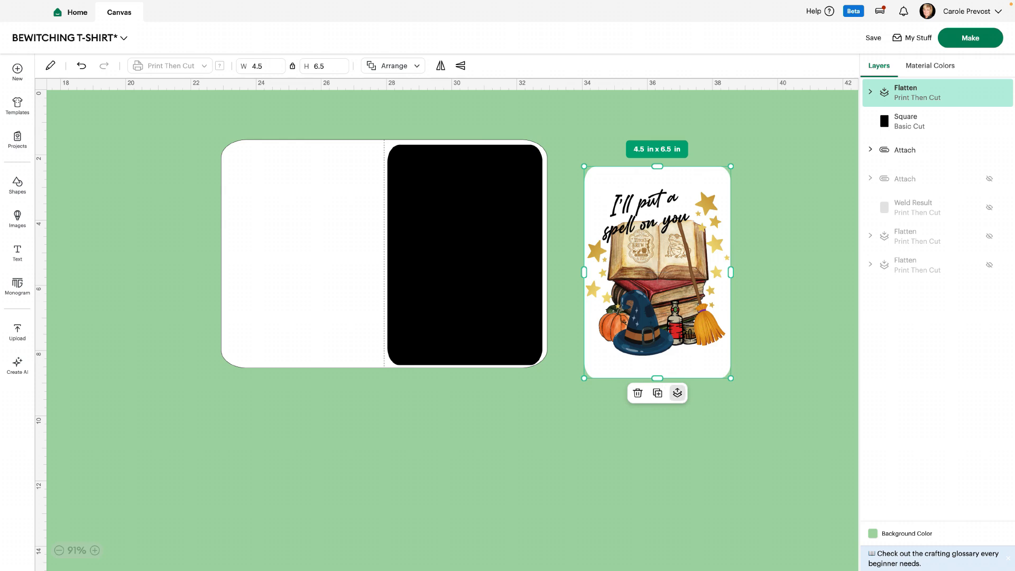
click(677, 393)
click(656, 455)
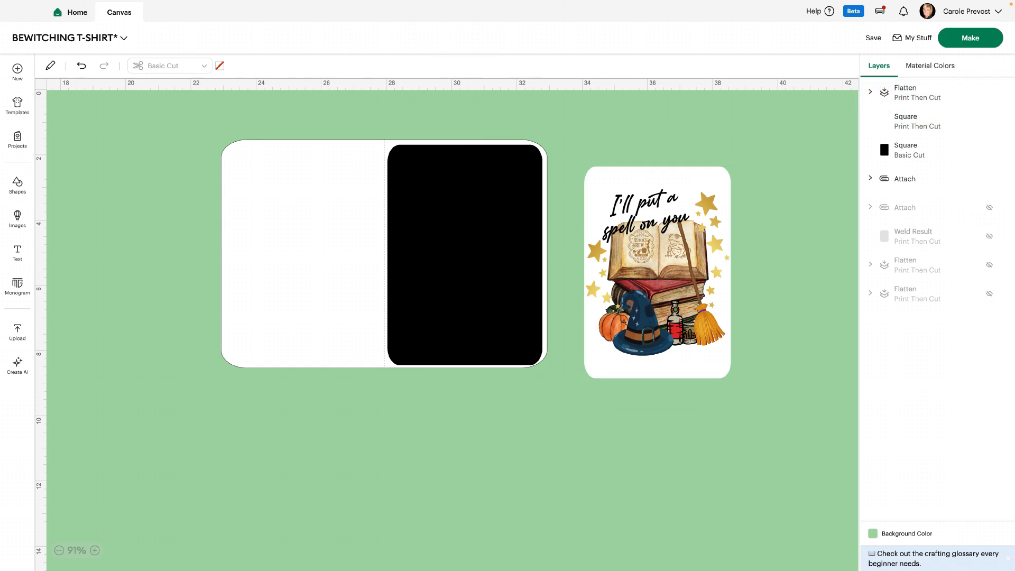
Step: Shrink the spell artwork to about 3.83 by 4.45 in and reposition it in the upper part of the white rounded panel
click(657, 272)
drag(729, 356, 710, 333)
drag(648, 261, 657, 252)
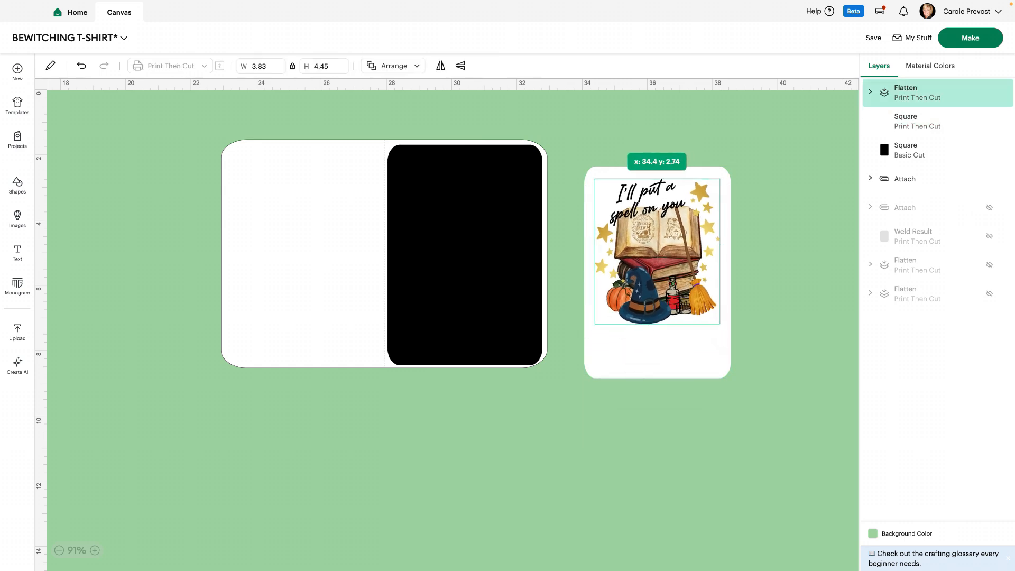
click(657, 363)
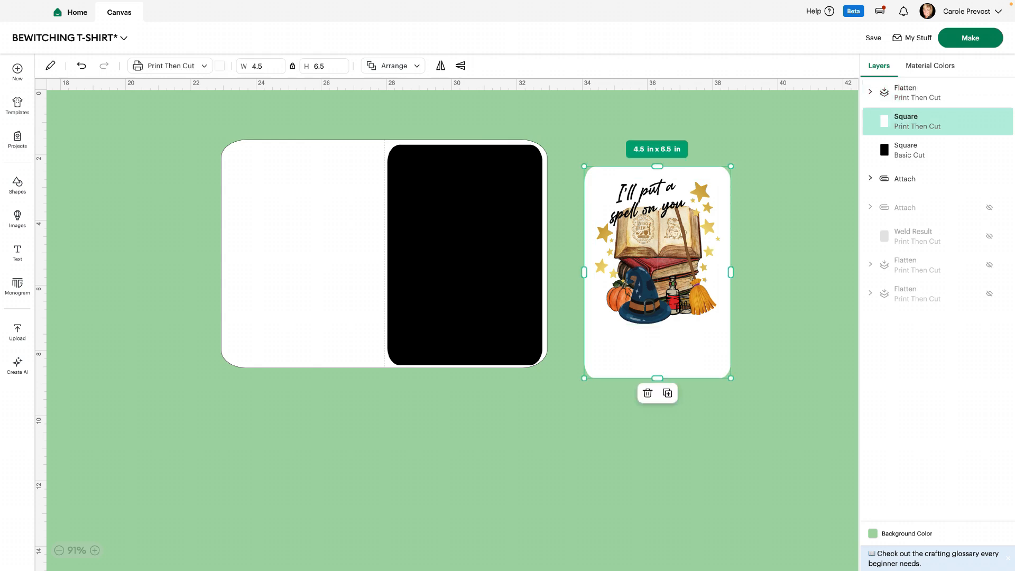
click(668, 440)
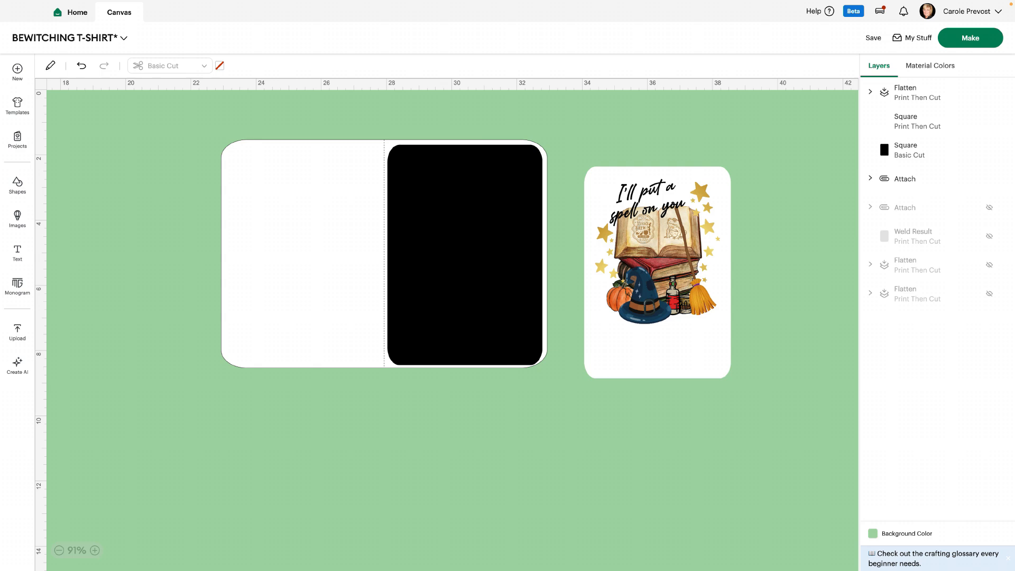